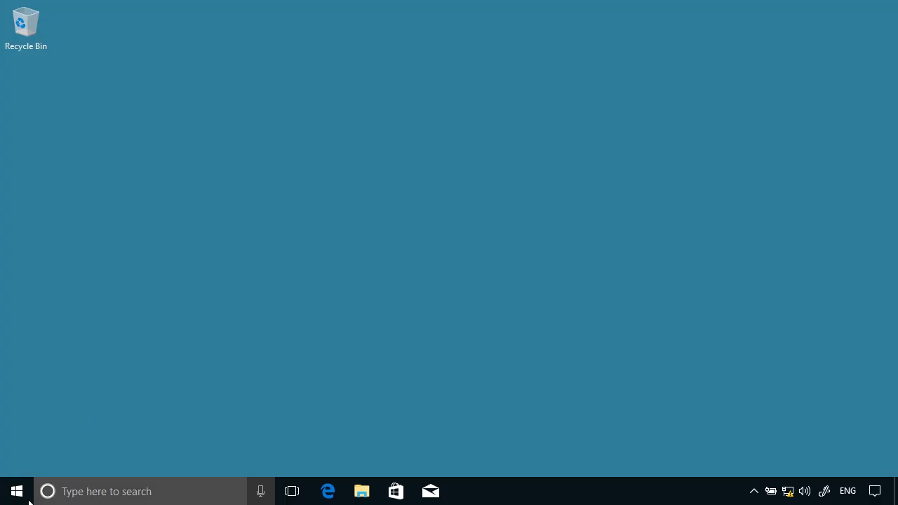
Open Control Panel in Large icons view and go to Backup and Restore (Windows 7).
{"action": "left_click", "coordinate": [17, 494]}
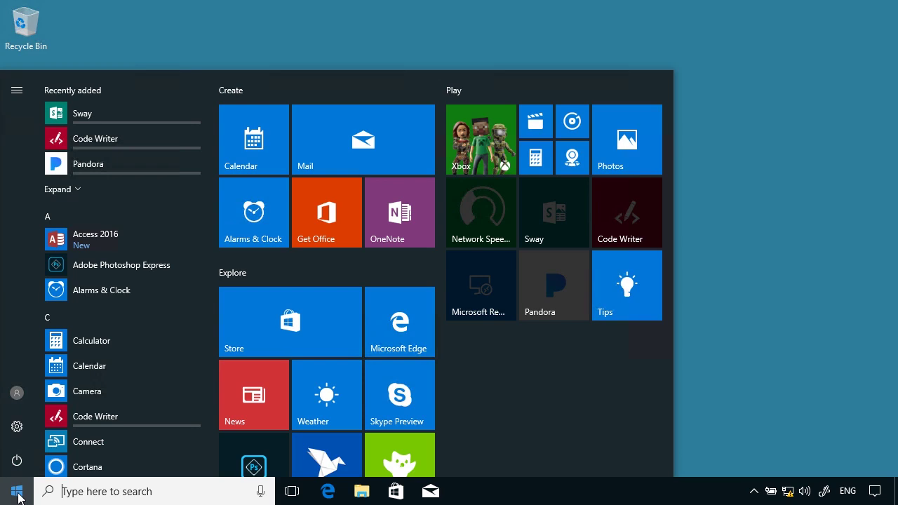
{"action": "type", "text": "control"}
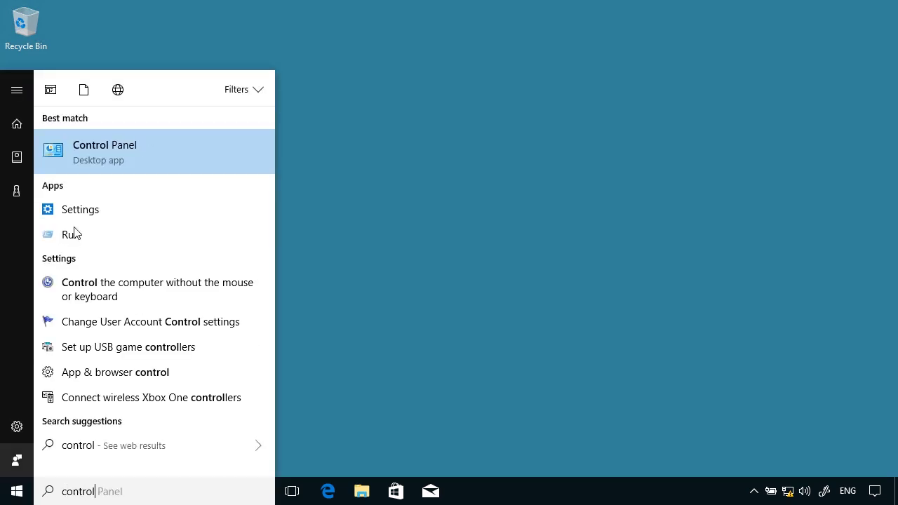
{"action": "left_click", "coordinate": [114, 144]}
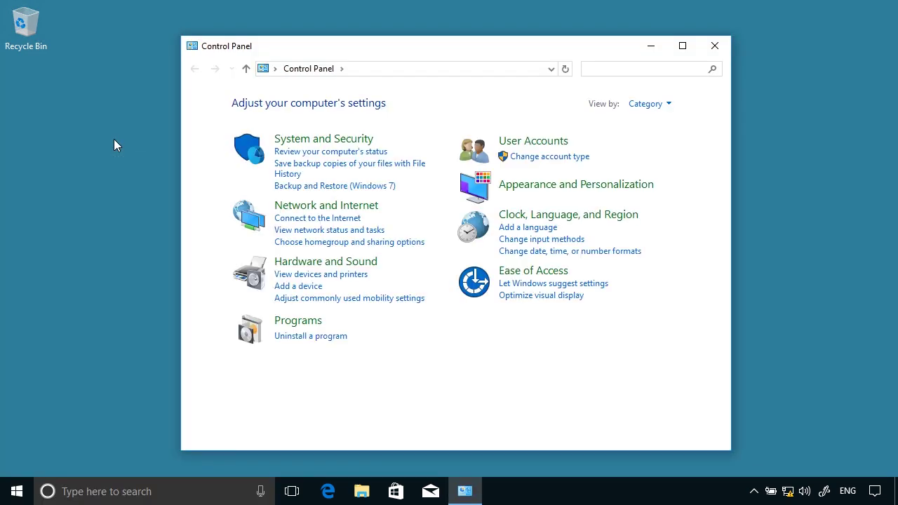
{"action": "left_click", "coordinate": [646, 104]}
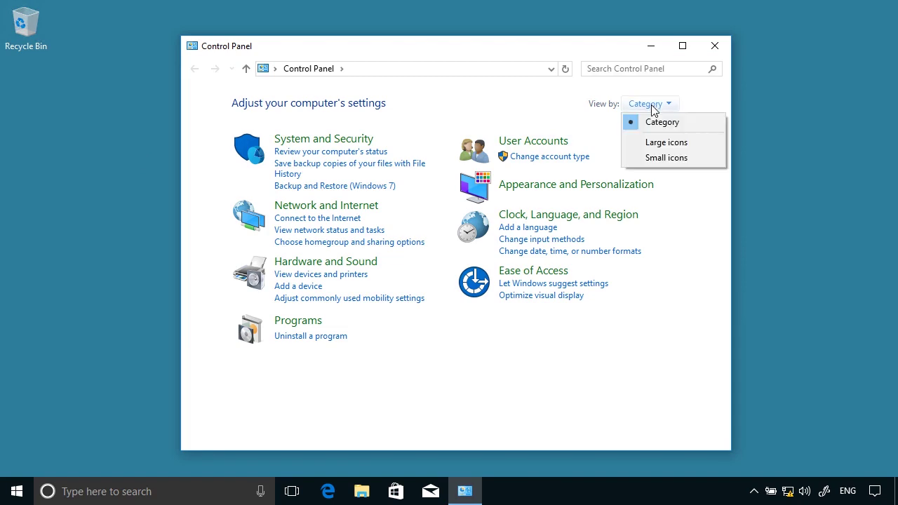
{"action": "left_click", "coordinate": [660, 143]}
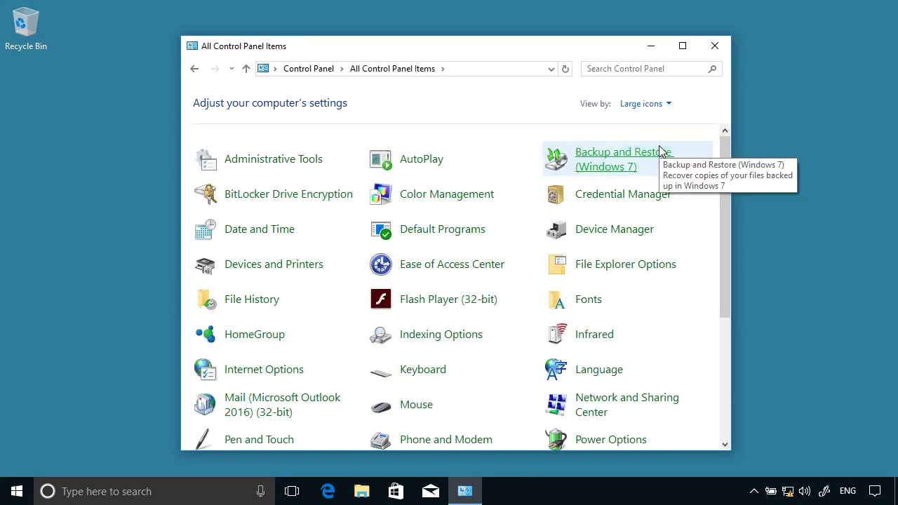
{"action": "left_click", "coordinate": [620, 174]}
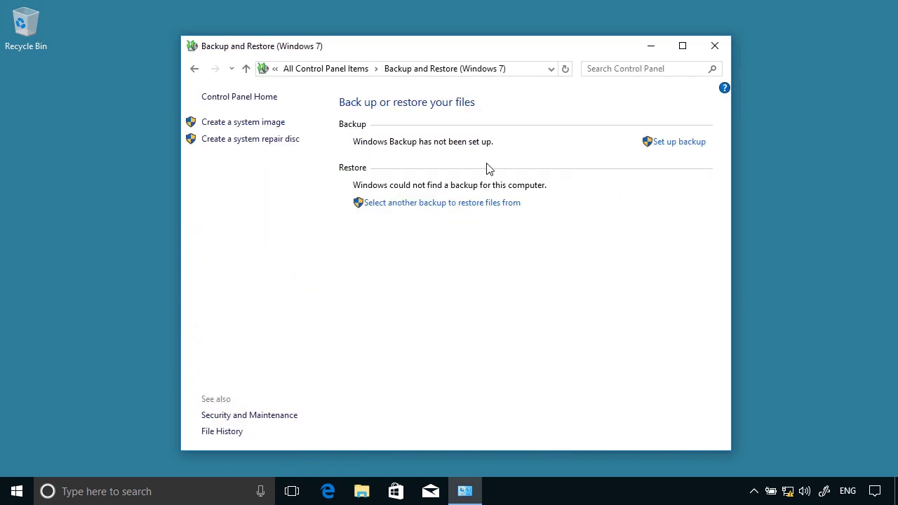
Start a new backup setup and pick the network share \\dc\Backups as the location.
{"action": "left_click", "coordinate": [672, 143]}
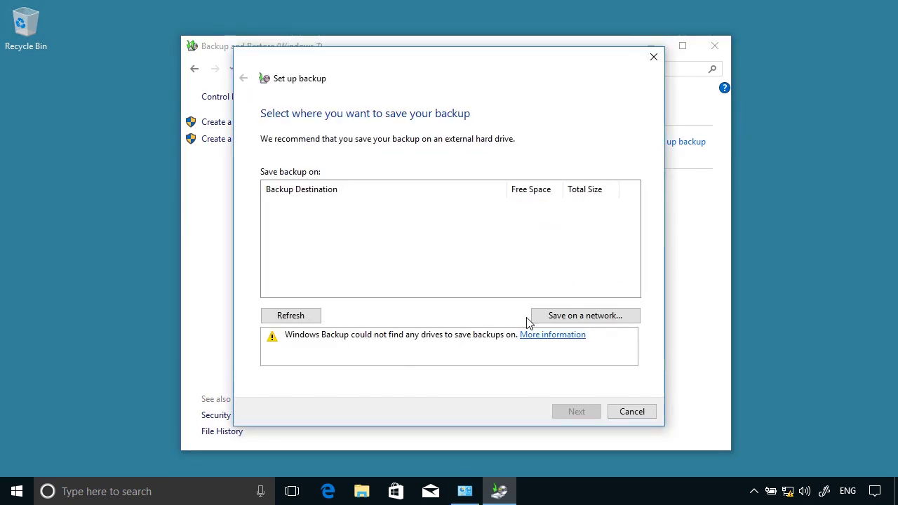
{"action": "left_click", "coordinate": [579, 321]}
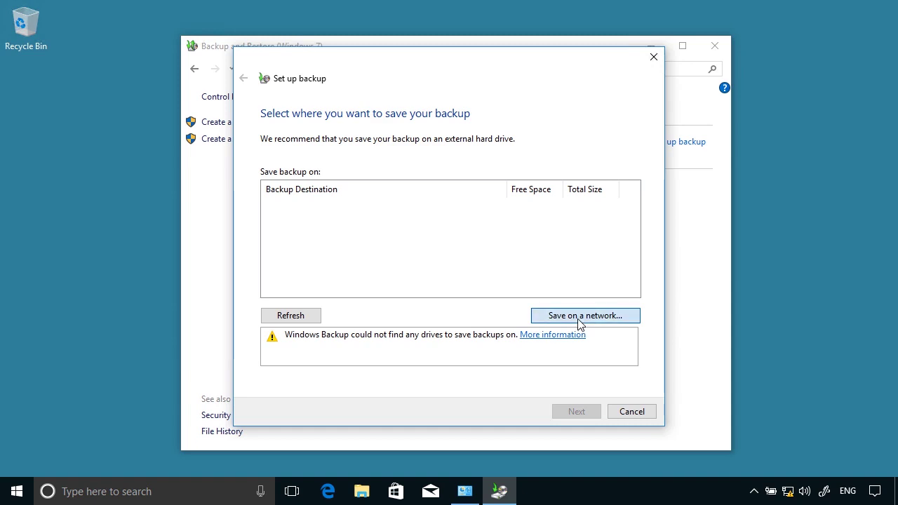
{"action": "type", "text": "\\\\"}
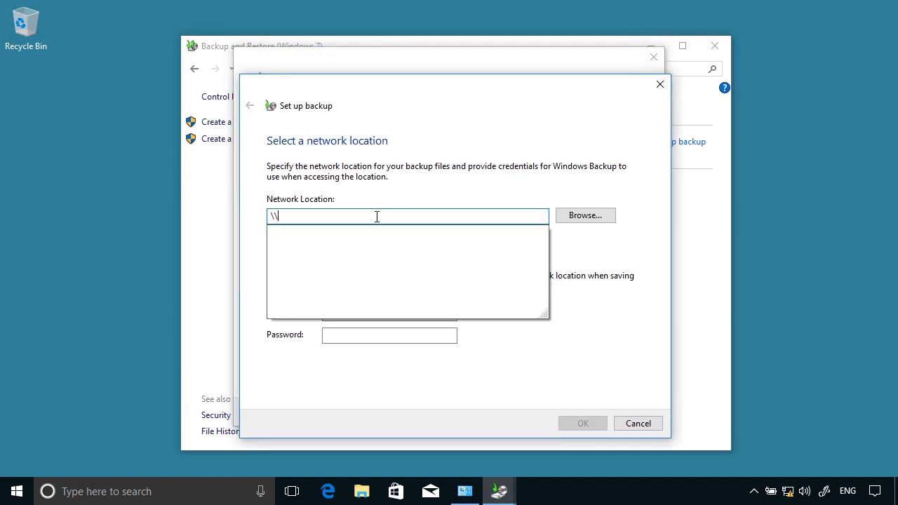
{"action": "type", "text": "dc\\"}
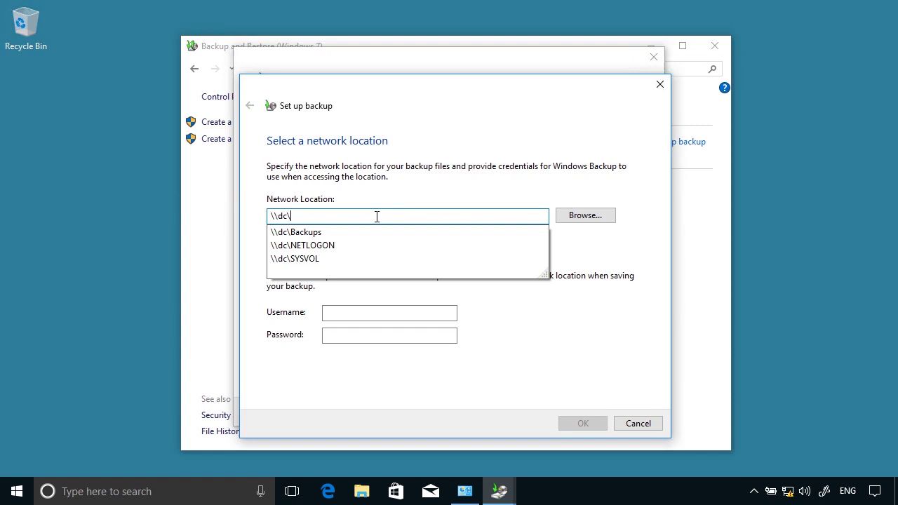
{"action": "left_click", "coordinate": [299, 235]}
Enter the network account username and password, then accept \\dc\Backups as the destination.
{"action": "left_click", "coordinate": [348, 316]}
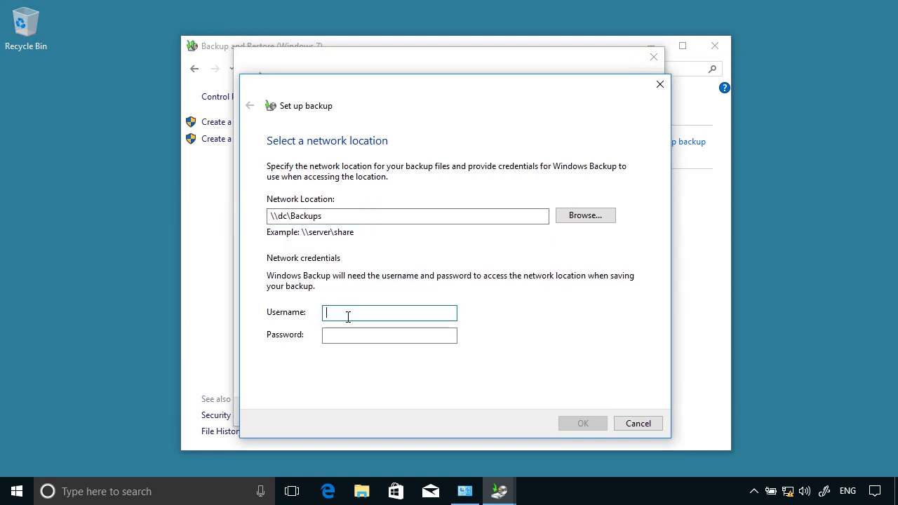
{"action": "type", "text": "pear"}
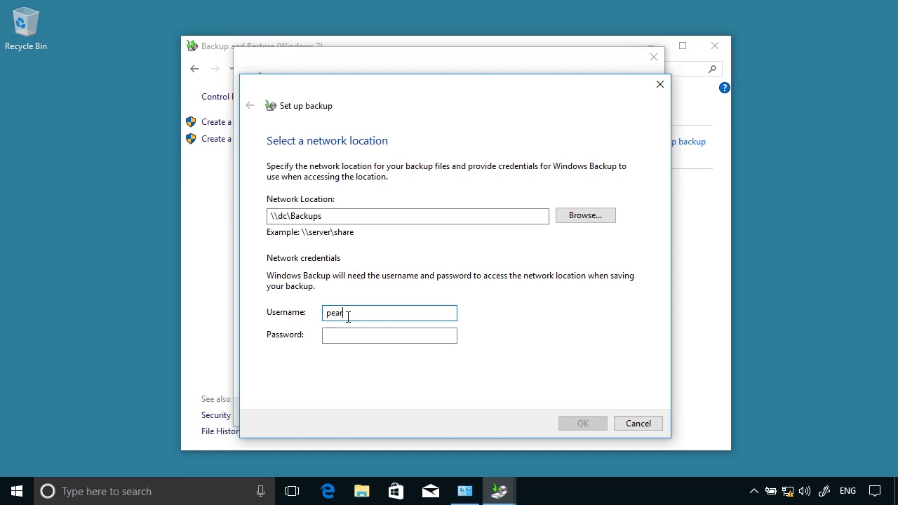
{"action": "type", "text": "son\\Andrew"}
{"action": "key", "text": "Tab"}
{"action": "type", "text": "*******"}
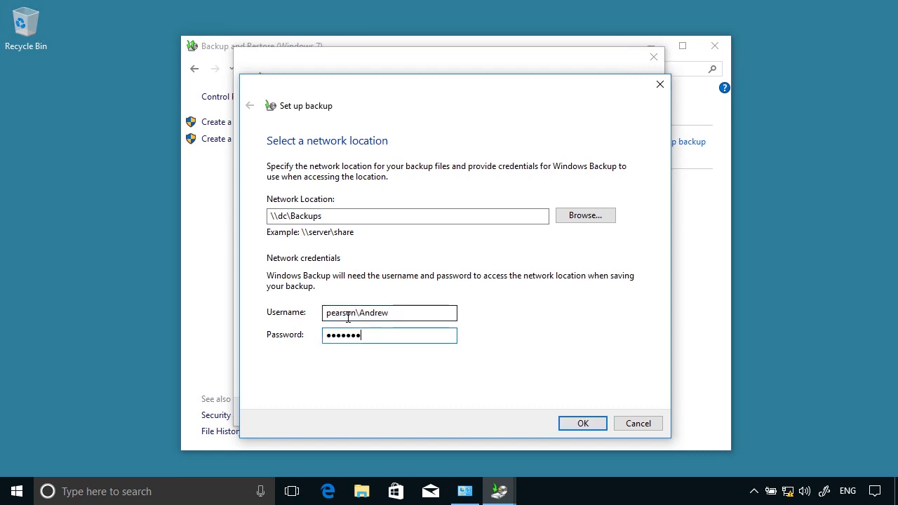
{"action": "left_click", "coordinate": [585, 425]}
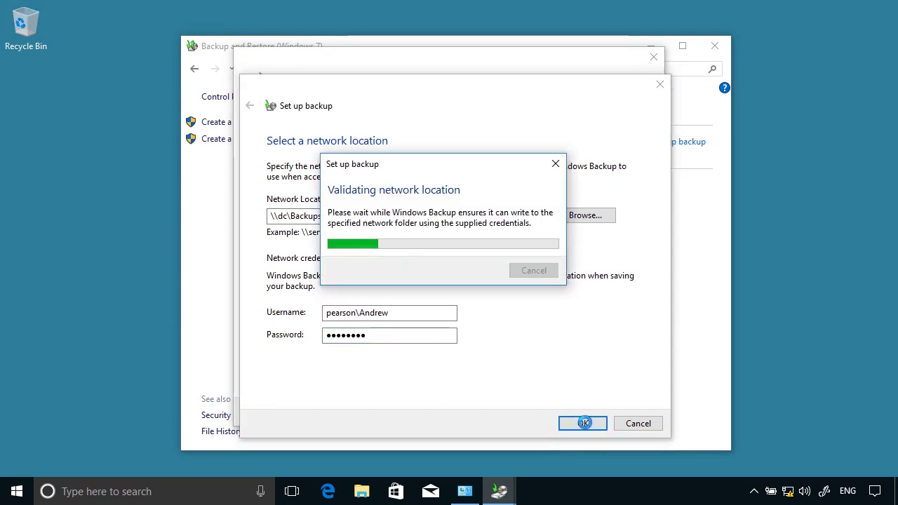
{"action": "left_click", "coordinate": [579, 412]}
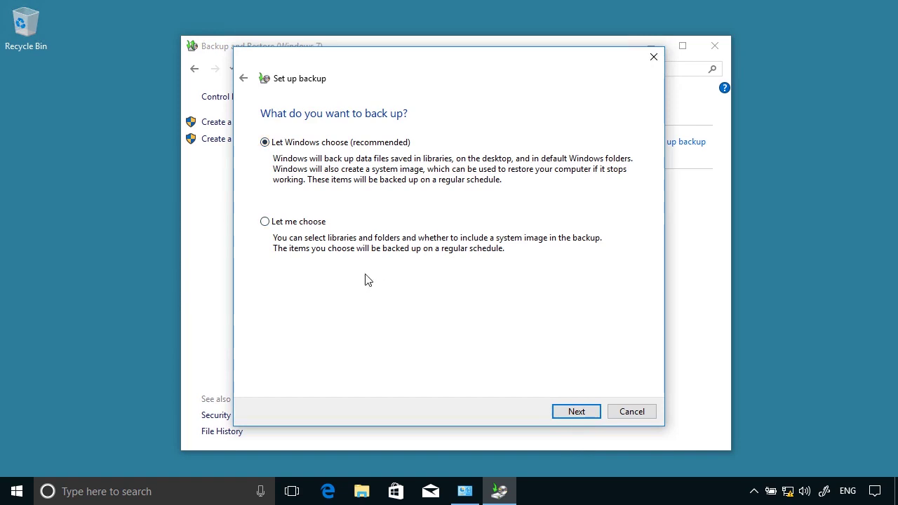
Choose backup contents manually: the user libraries plus C:\Data, with no system image.
{"action": "left_click", "coordinate": [306, 223]}
{"action": "left_click", "coordinate": [576, 412]}
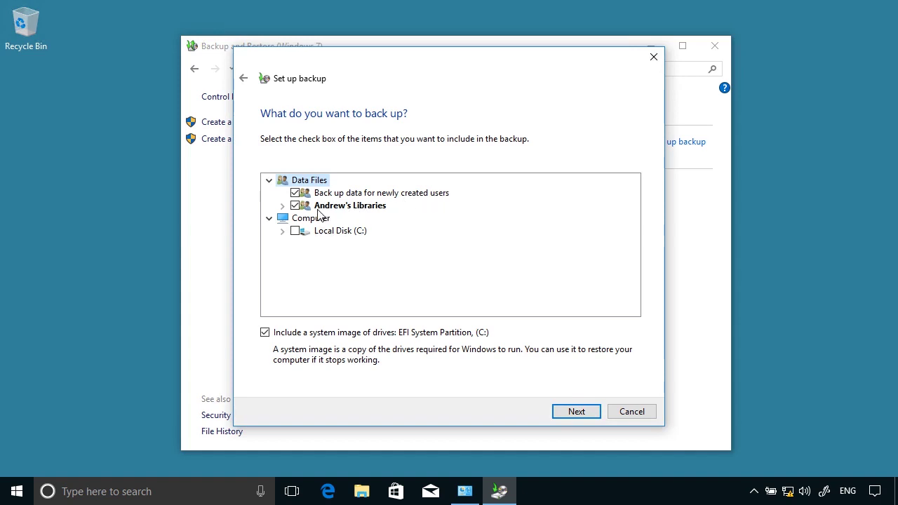
{"action": "left_click", "coordinate": [282, 206]}
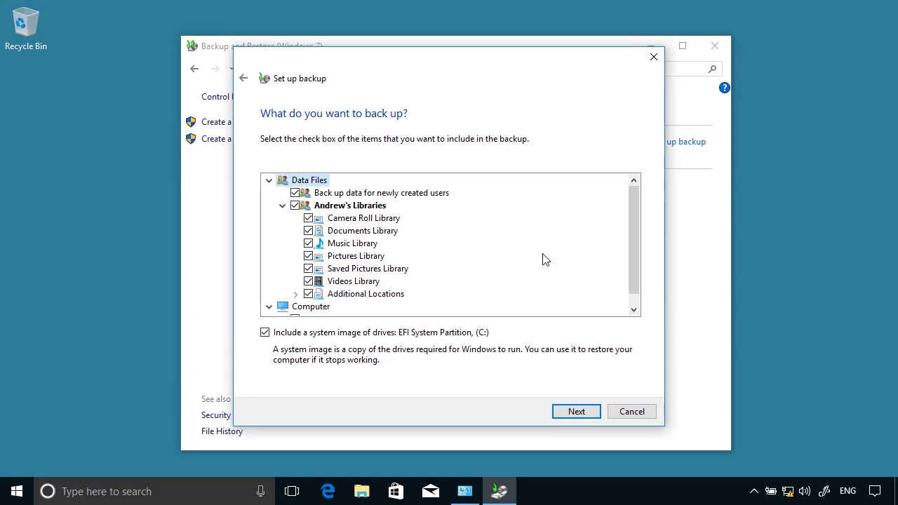
{"action": "scroll", "coordinate": [636, 287], "scroll_direction": "down", "scroll_amount": 1}
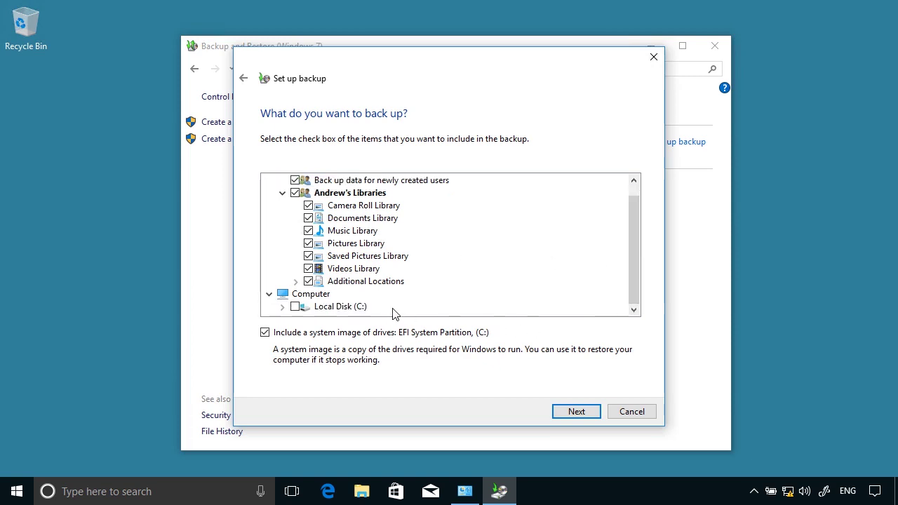
{"action": "left_click", "coordinate": [284, 308]}
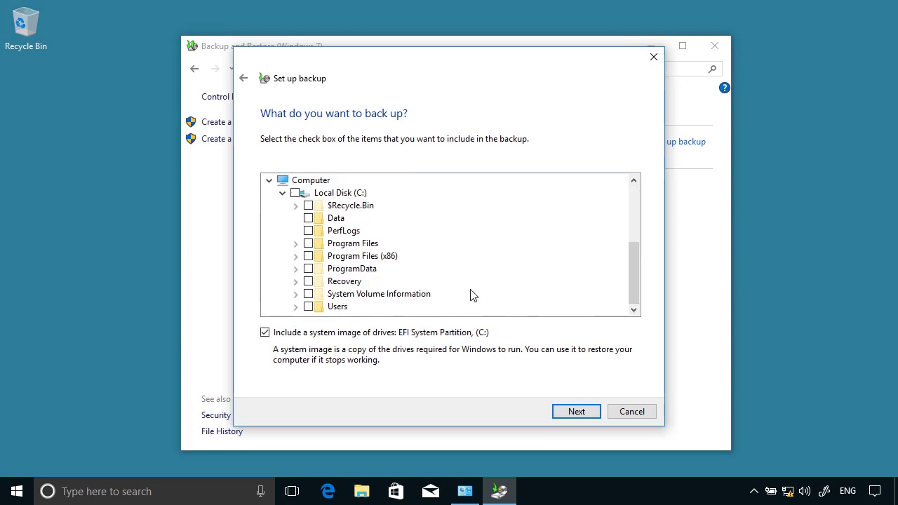
{"action": "left_click", "coordinate": [308, 218]}
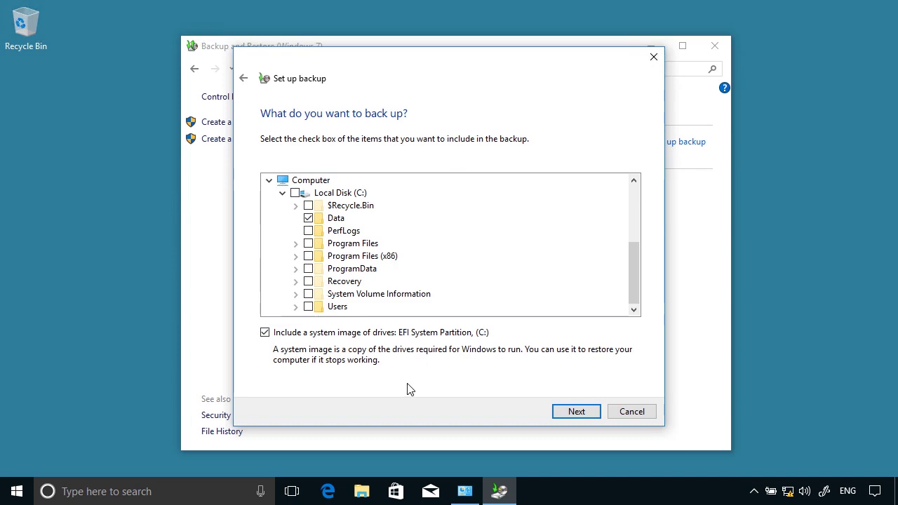
{"action": "left_click", "coordinate": [263, 337]}
{"action": "left_click", "coordinate": [576, 412]}
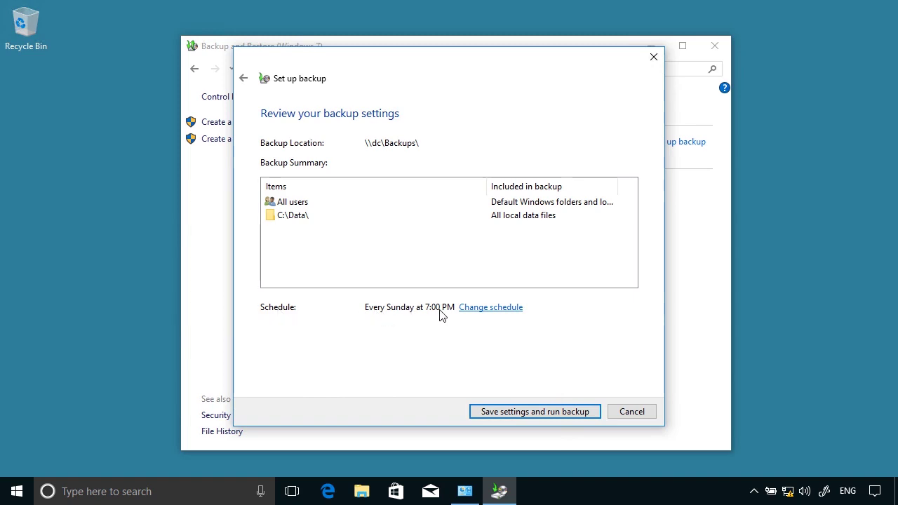
Keep the Sunday 7:00 PM schedule unchanged, then save the settings and run the first backup.
{"action": "left_click", "coordinate": [491, 309]}
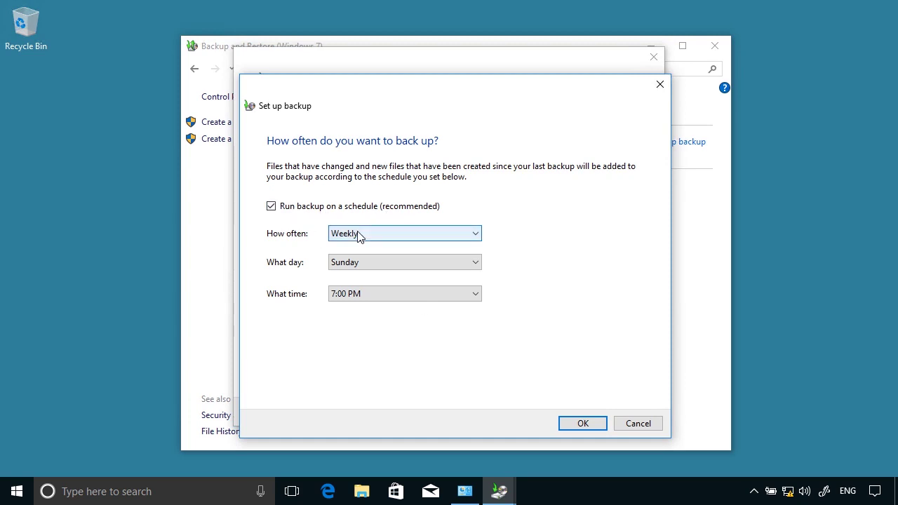
{"action": "left_click", "coordinate": [638, 424]}
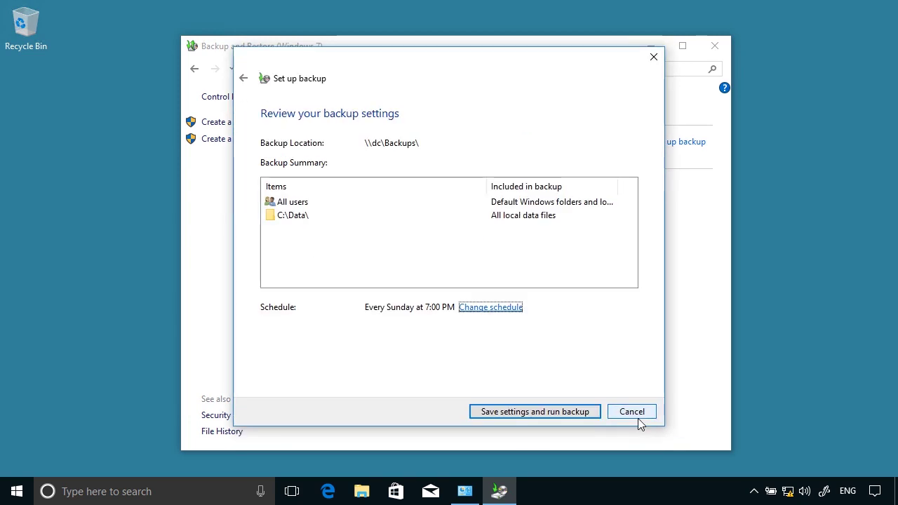
{"action": "left_click", "coordinate": [530, 412]}
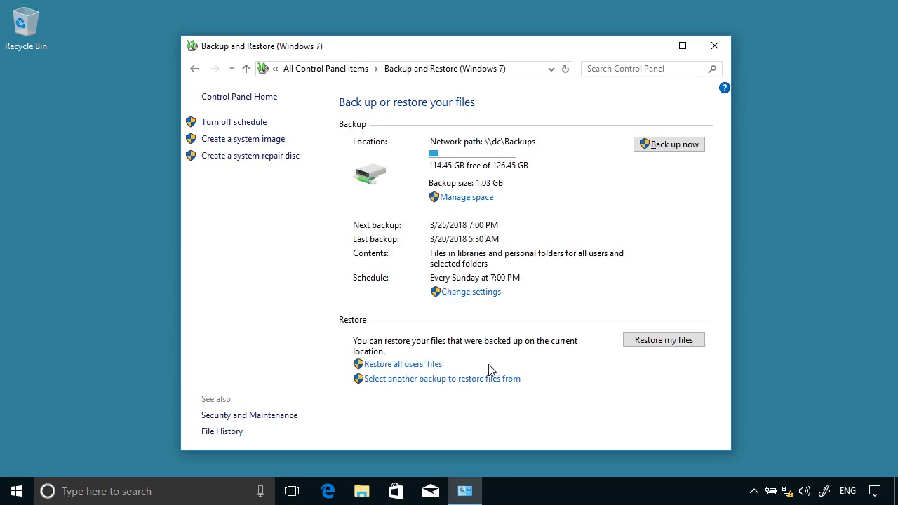
{"action": "left_click", "coordinate": [466, 198]}
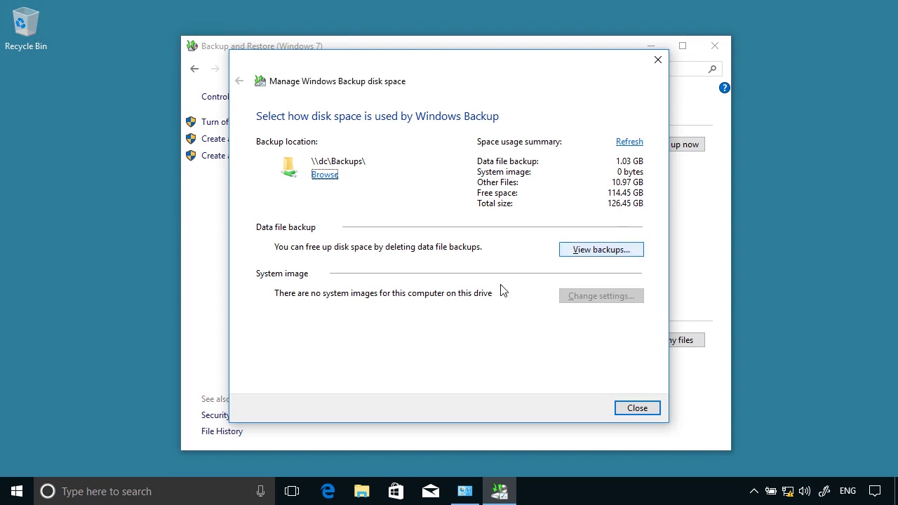
{"action": "left_click", "coordinate": [595, 251]}
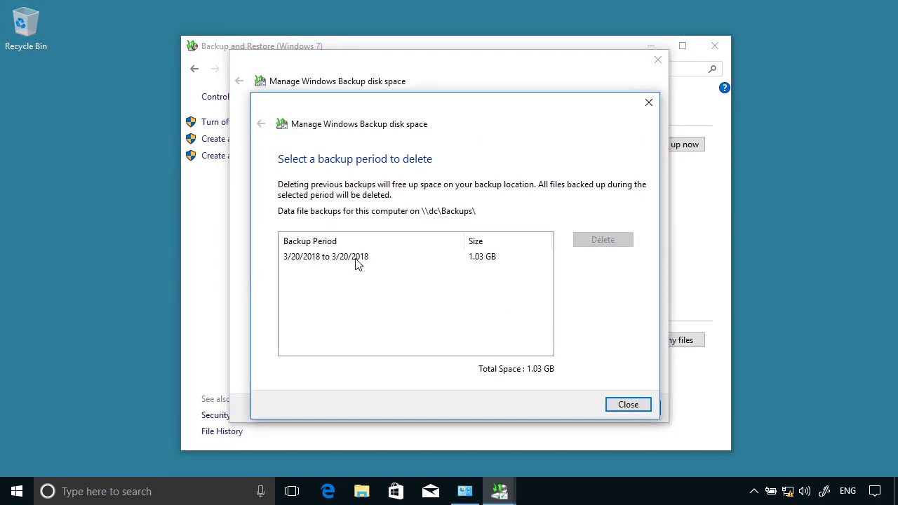
{"action": "left_click", "coordinate": [424, 262]}
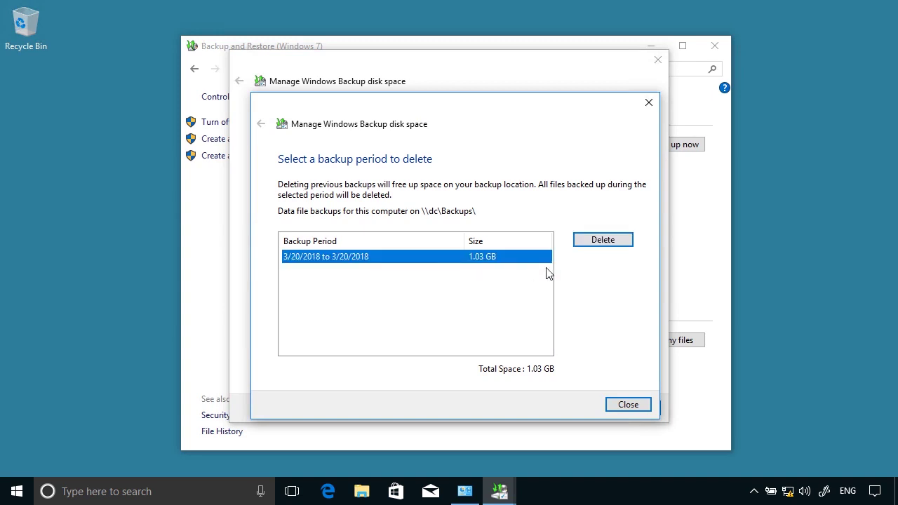
{"action": "left_click", "coordinate": [628, 405]}
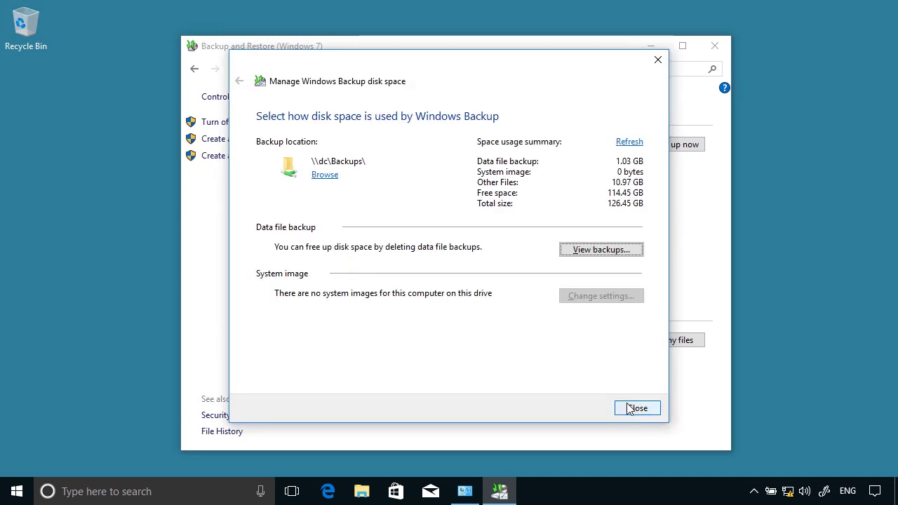
{"action": "left_click", "coordinate": [638, 409]}
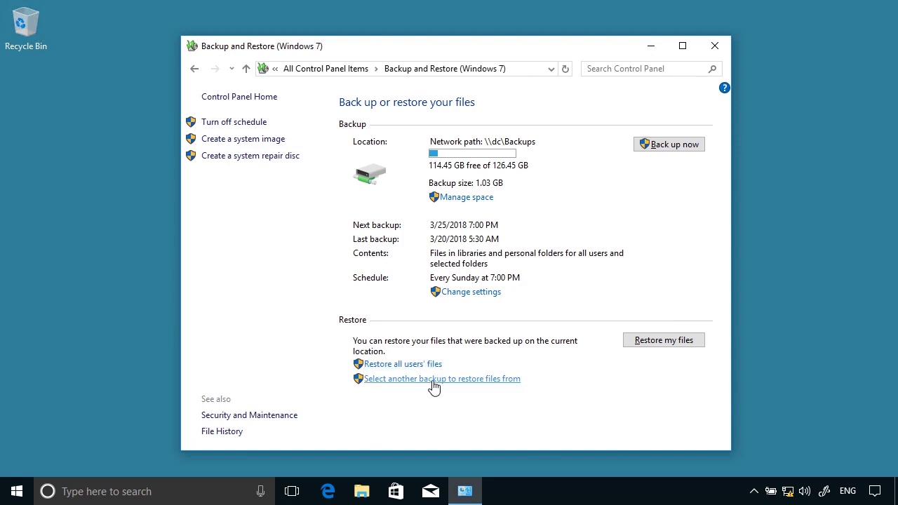
Start restoring files and choose to browse the backup for individual files.
{"action": "left_click", "coordinate": [650, 343]}
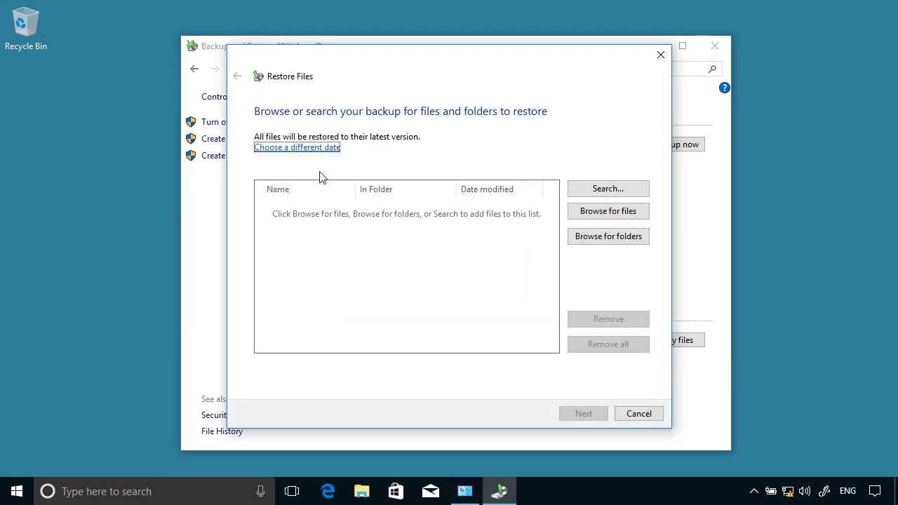
{"action": "left_click", "coordinate": [609, 191]}
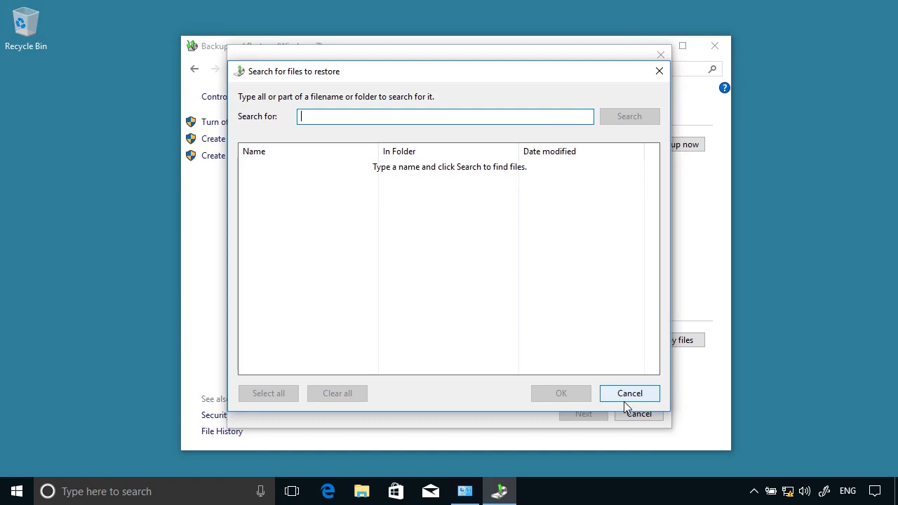
{"action": "left_click", "coordinate": [627, 394]}
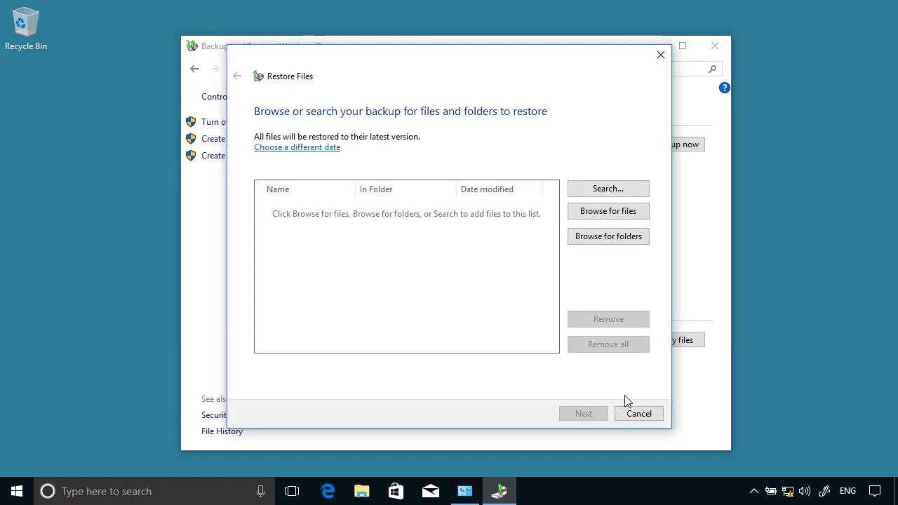
{"action": "left_click", "coordinate": [584, 213]}
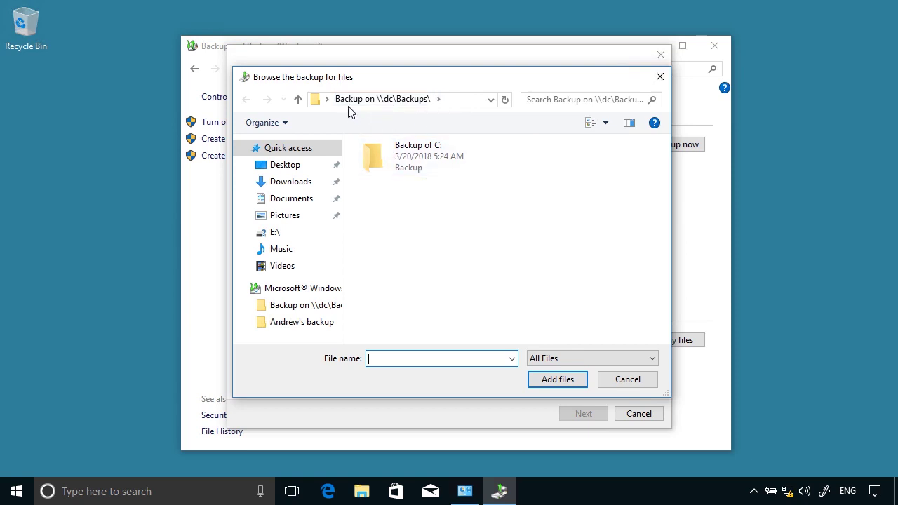
Add cs300 Courseware from Backup of C: > Data to the restore list and continue.
{"action": "double_click", "coordinate": [411, 161]}
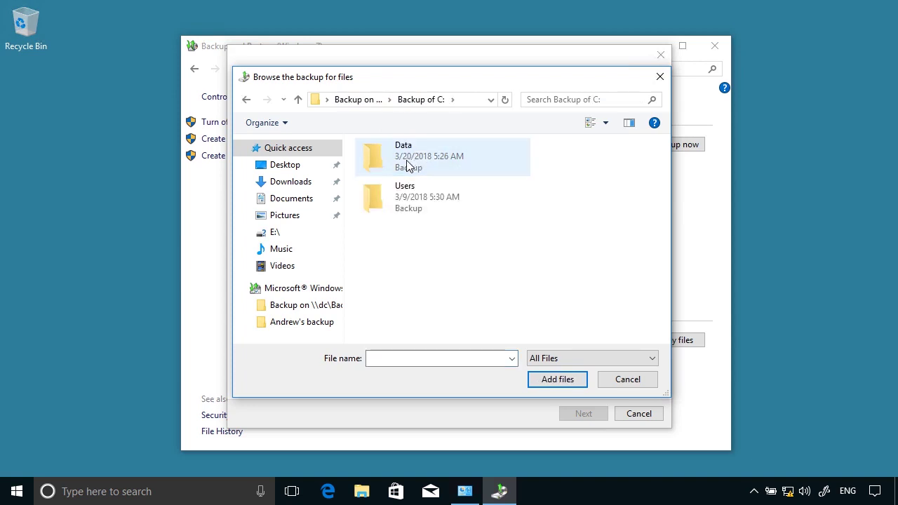
{"action": "left_click", "coordinate": [423, 201]}
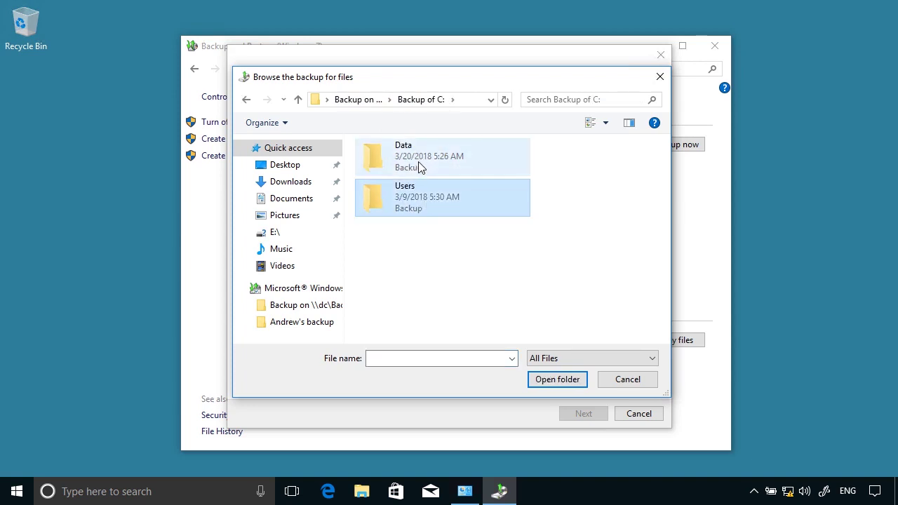
{"action": "left_click", "coordinate": [419, 165]}
{"action": "double_click", "coordinate": [418, 161]}
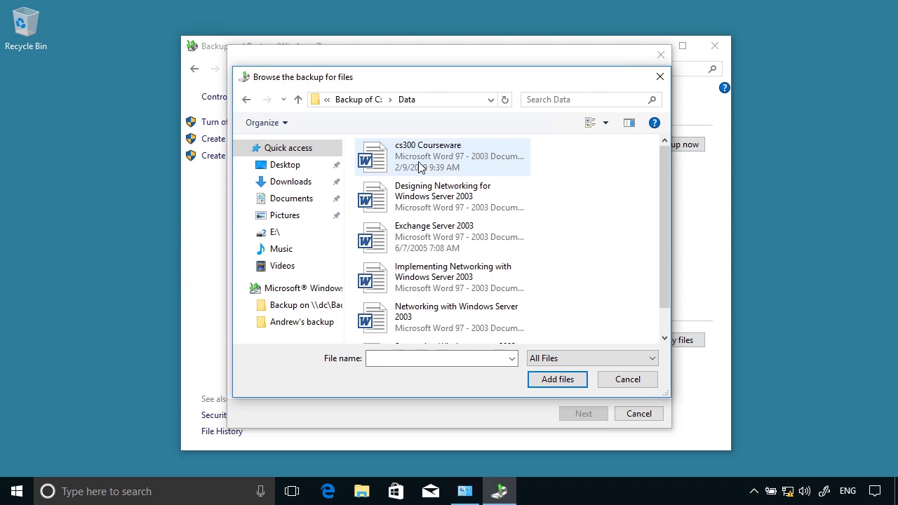
{"action": "left_click", "coordinate": [419, 162]}
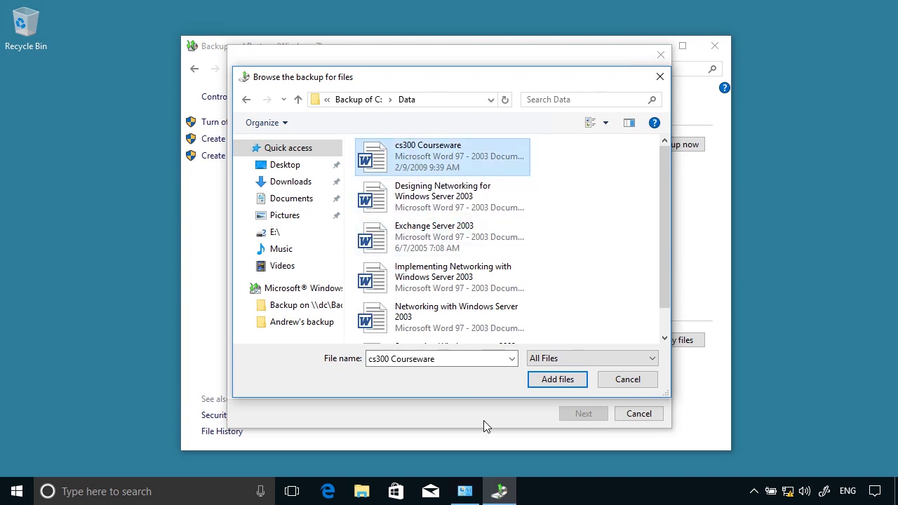
{"action": "left_click", "coordinate": [553, 382]}
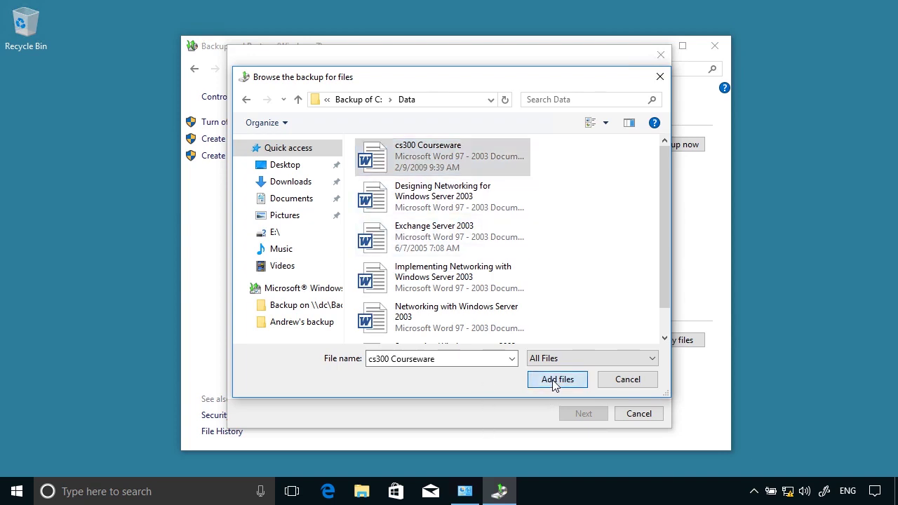
{"action": "left_click", "coordinate": [593, 418]}
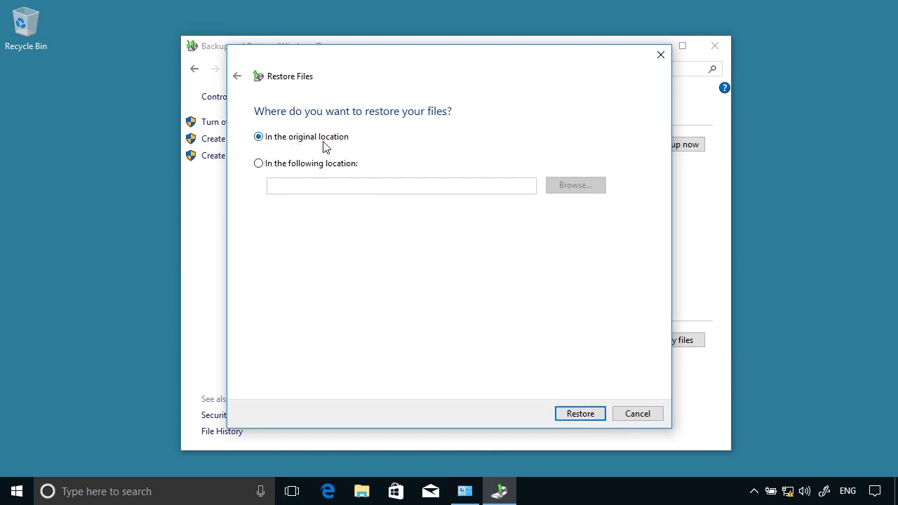
Restore cs300 Courseware to the Desktop instead of its original location and finish the wizard.
{"action": "left_click", "coordinate": [319, 167]}
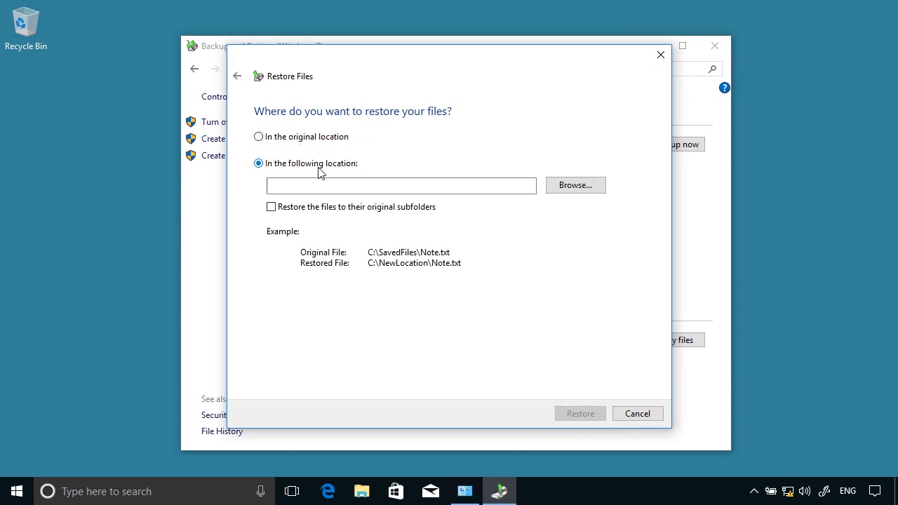
{"action": "left_click", "coordinate": [585, 195]}
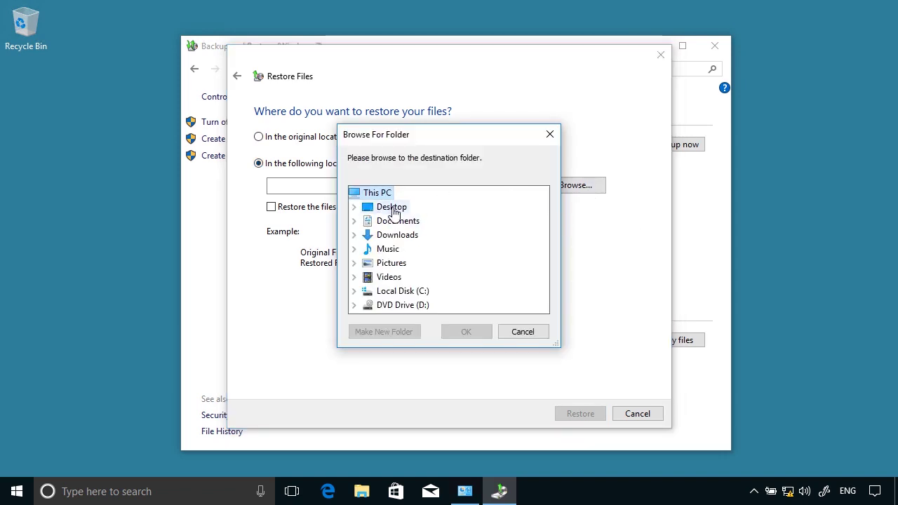
{"action": "left_click", "coordinate": [391, 208]}
{"action": "left_click", "coordinate": [466, 332]}
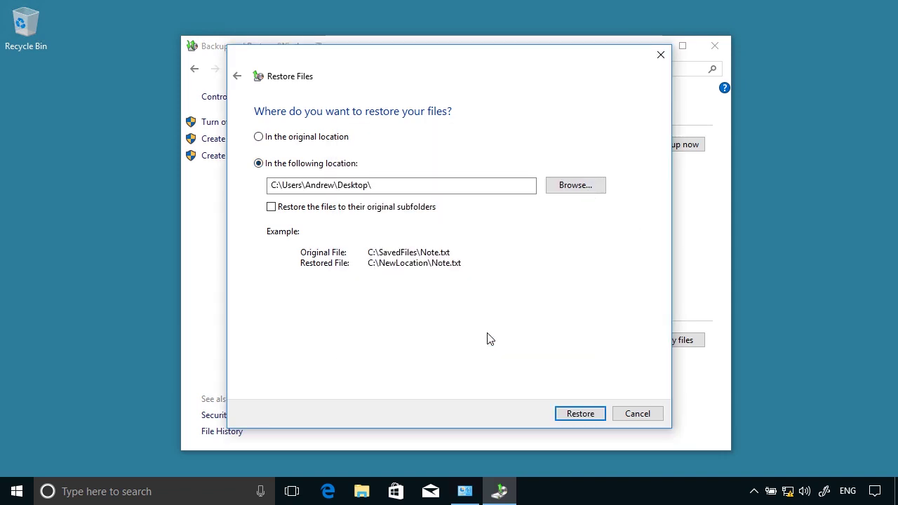
{"action": "left_click", "coordinate": [580, 414]}
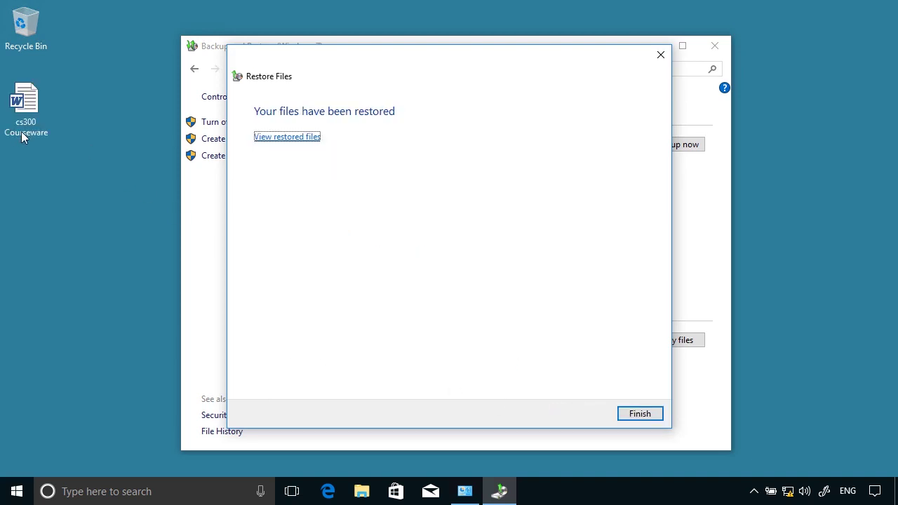
{"action": "left_click", "coordinate": [24, 133]}
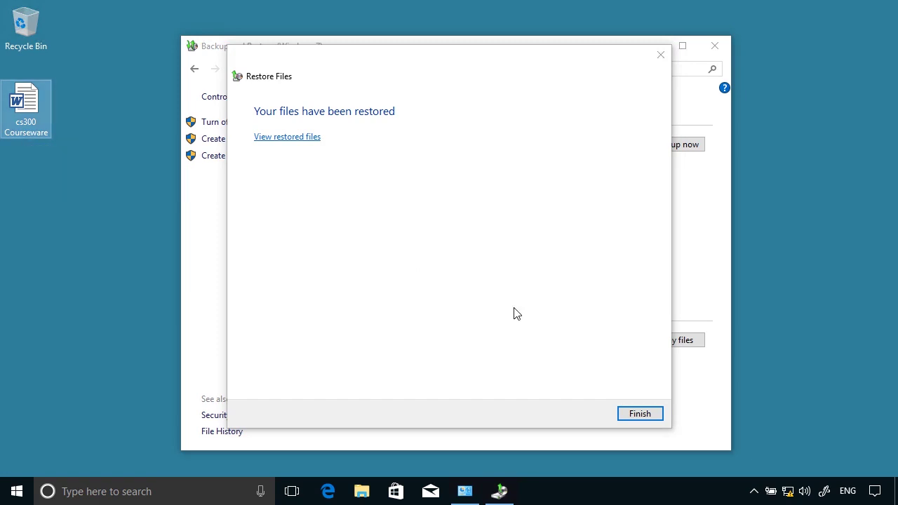
{"action": "left_click", "coordinate": [639, 415]}
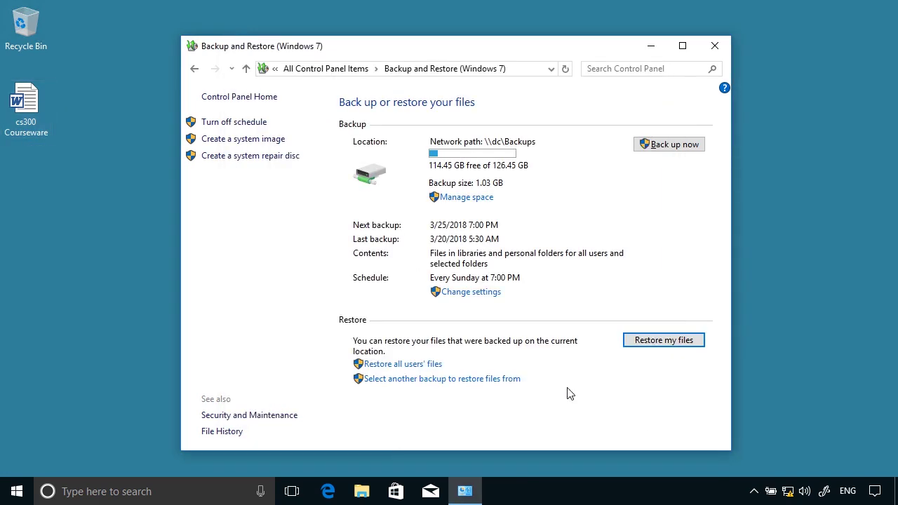
{"action": "left_click", "coordinate": [449, 383]}
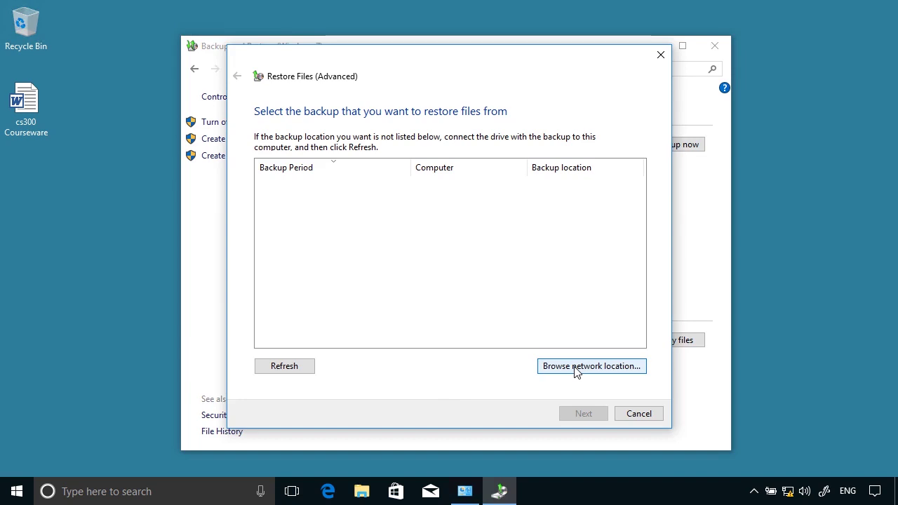
{"action": "left_click", "coordinate": [639, 413]}
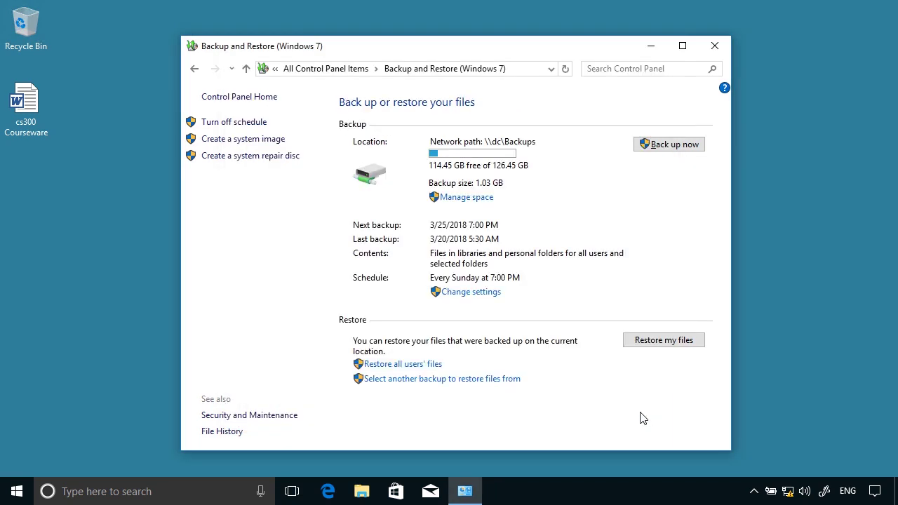